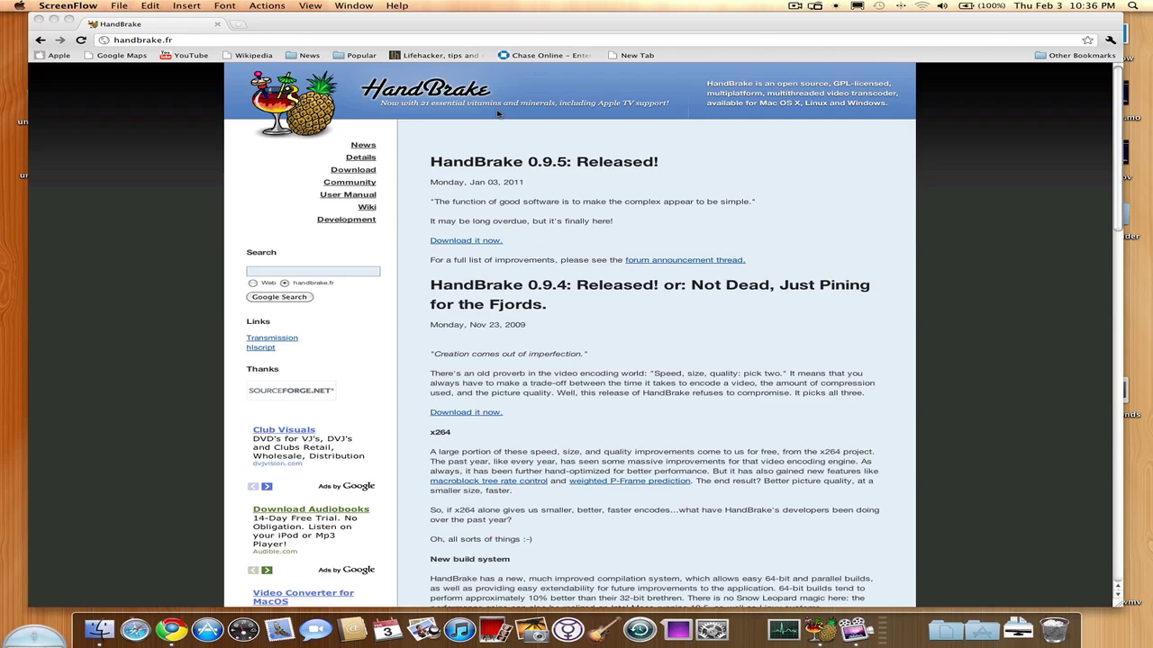
click(511, 140)
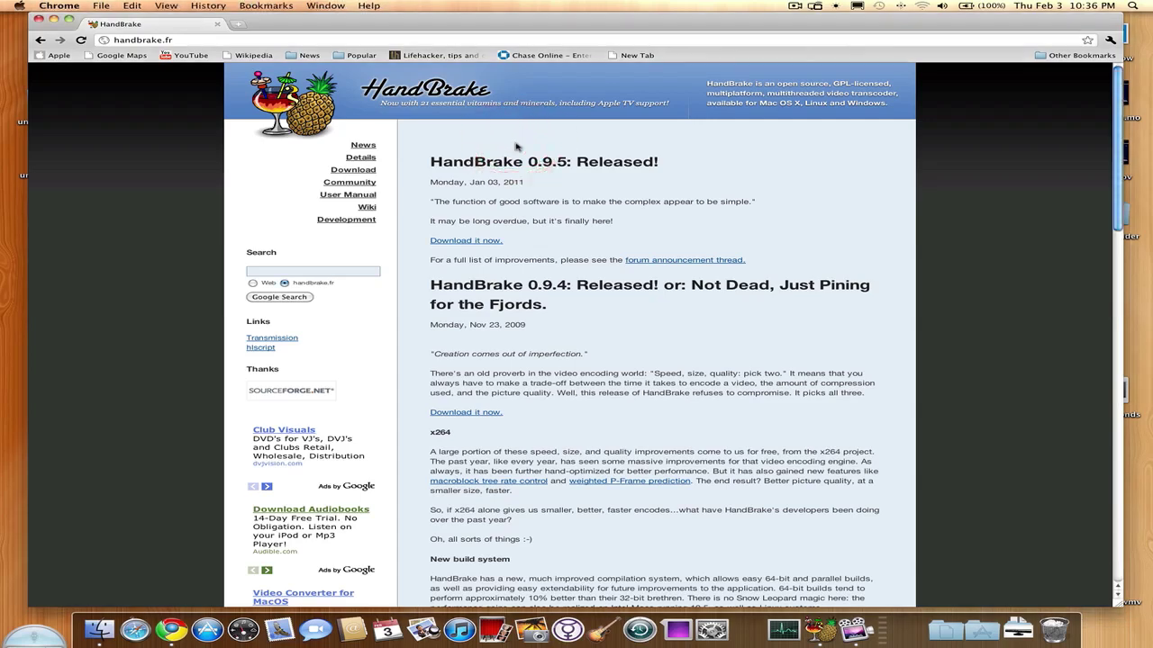
scroll(517, 146, down, 2)
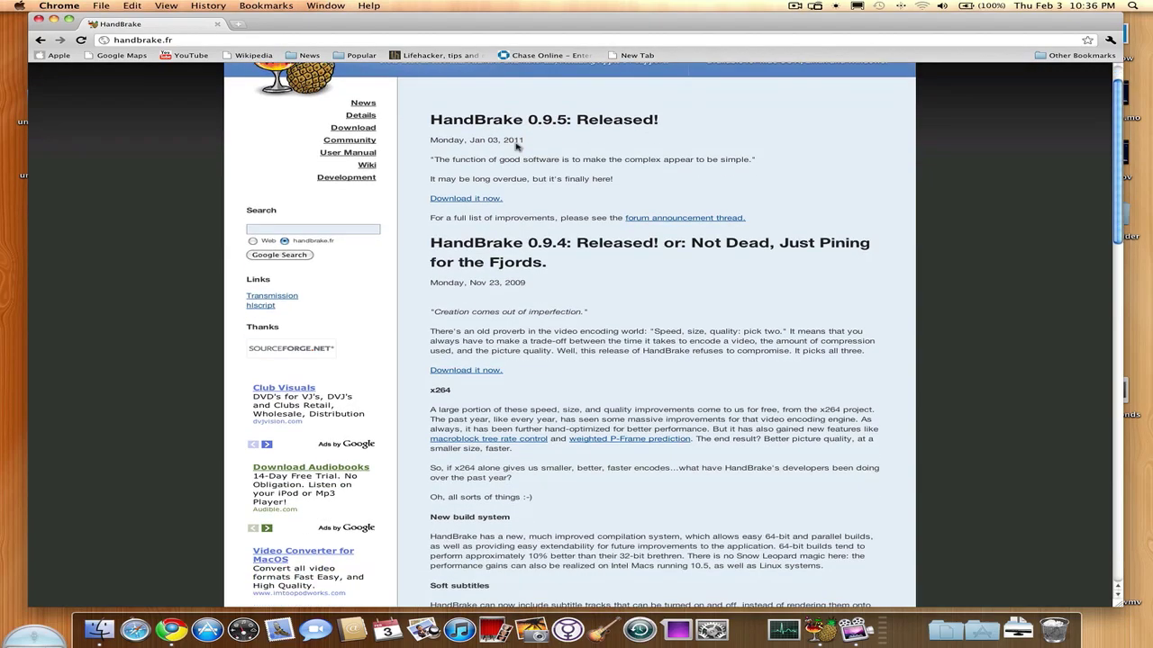
scroll(517, 147, down, 15)
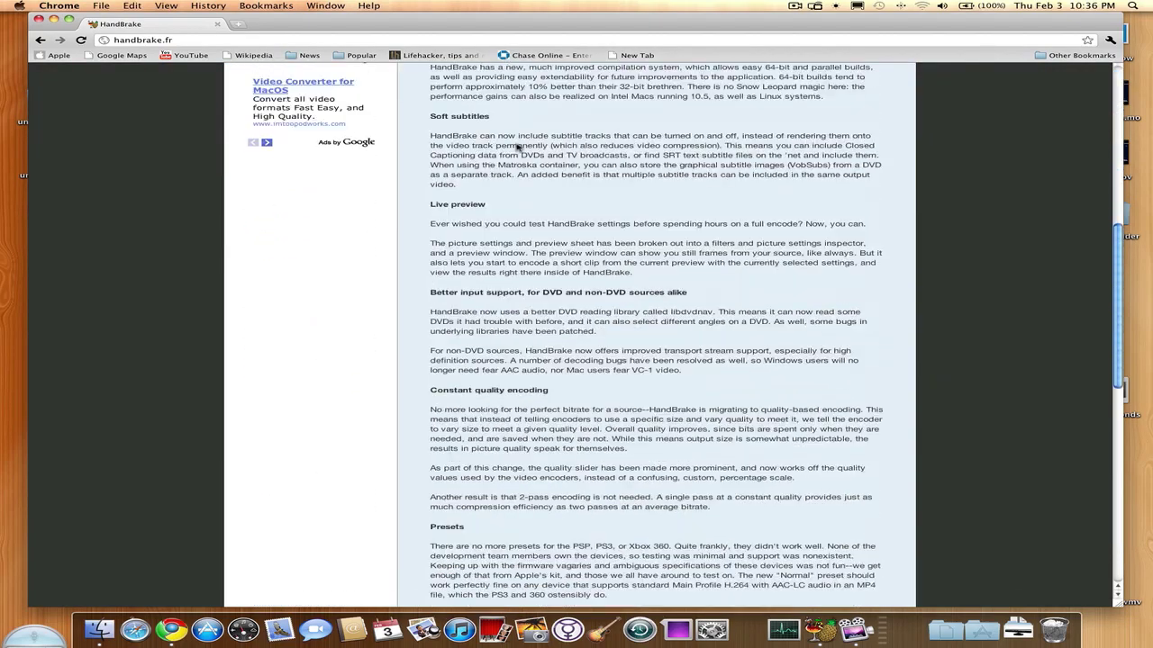
scroll(517, 147, down, 10)
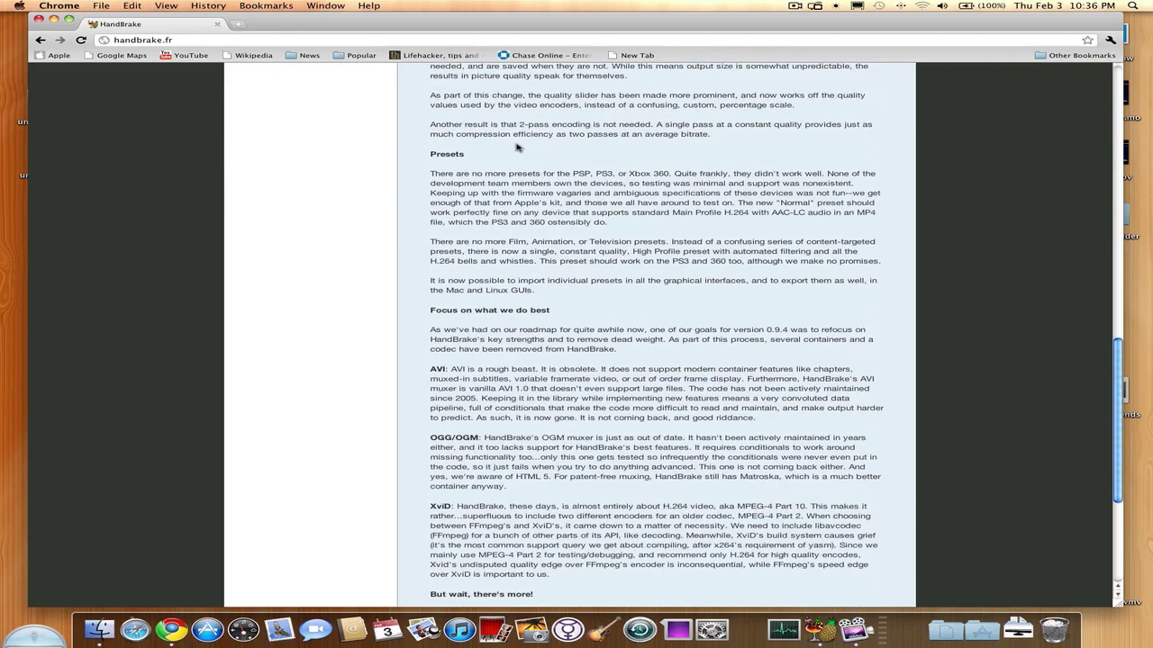
scroll(517, 147, down, 3)
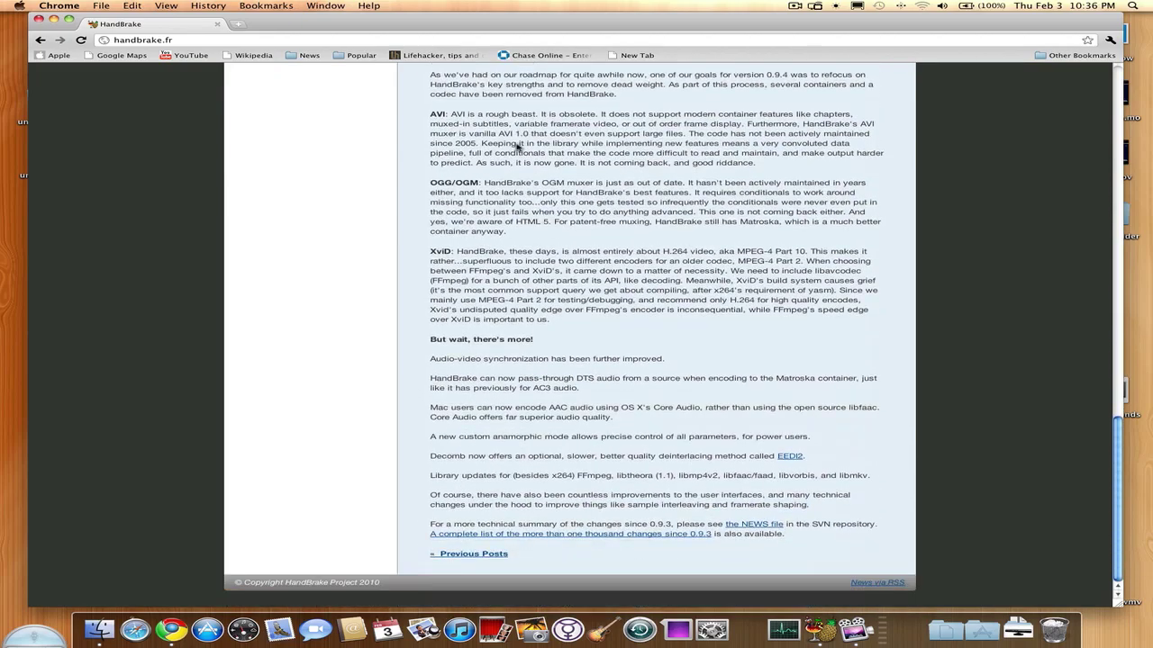
scroll(517, 146, up, 20)
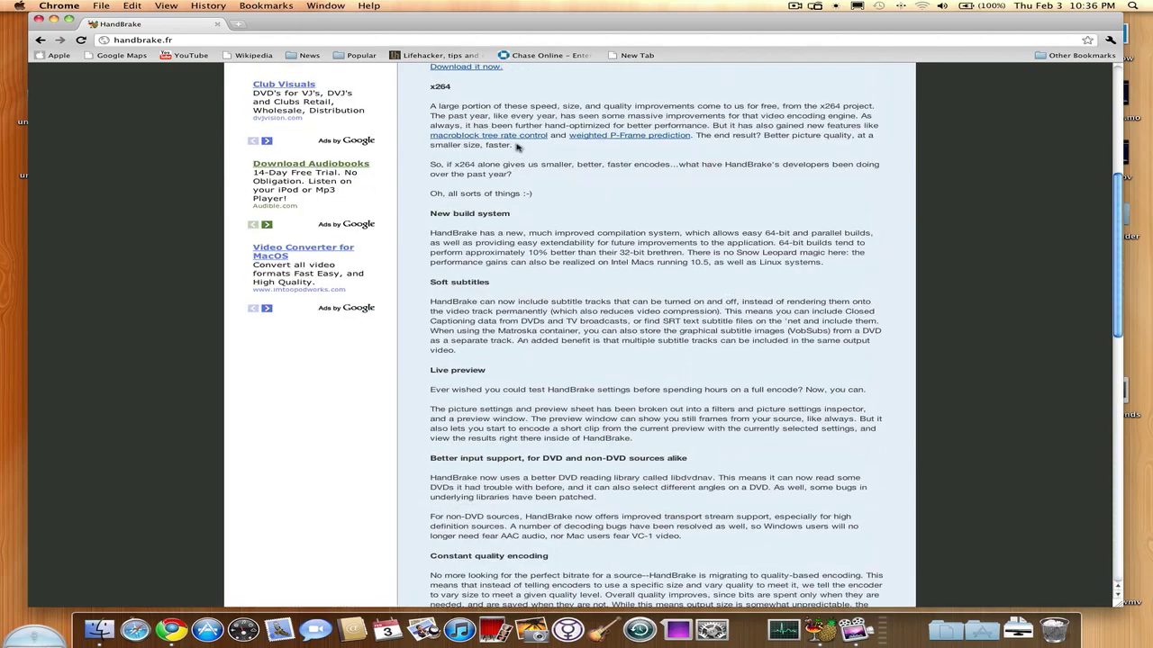
scroll(517, 147, up, 9)
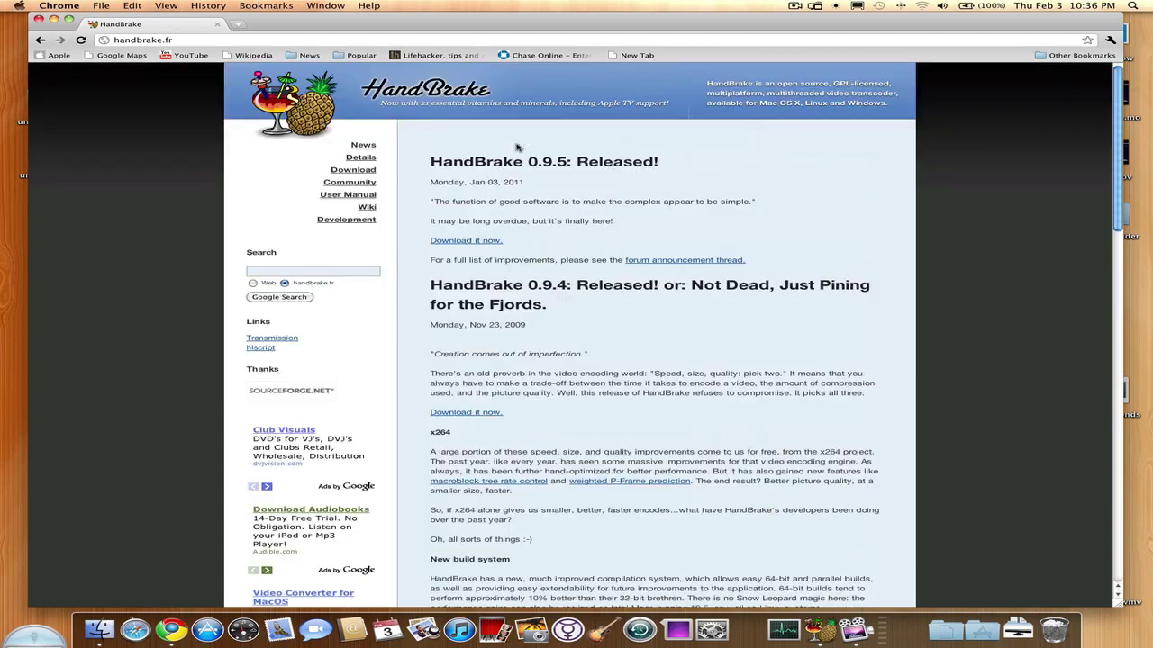
Step: Launch HandBrake from the Dock and load Video 123.wmv from the Desktop as its source
click(53, 19)
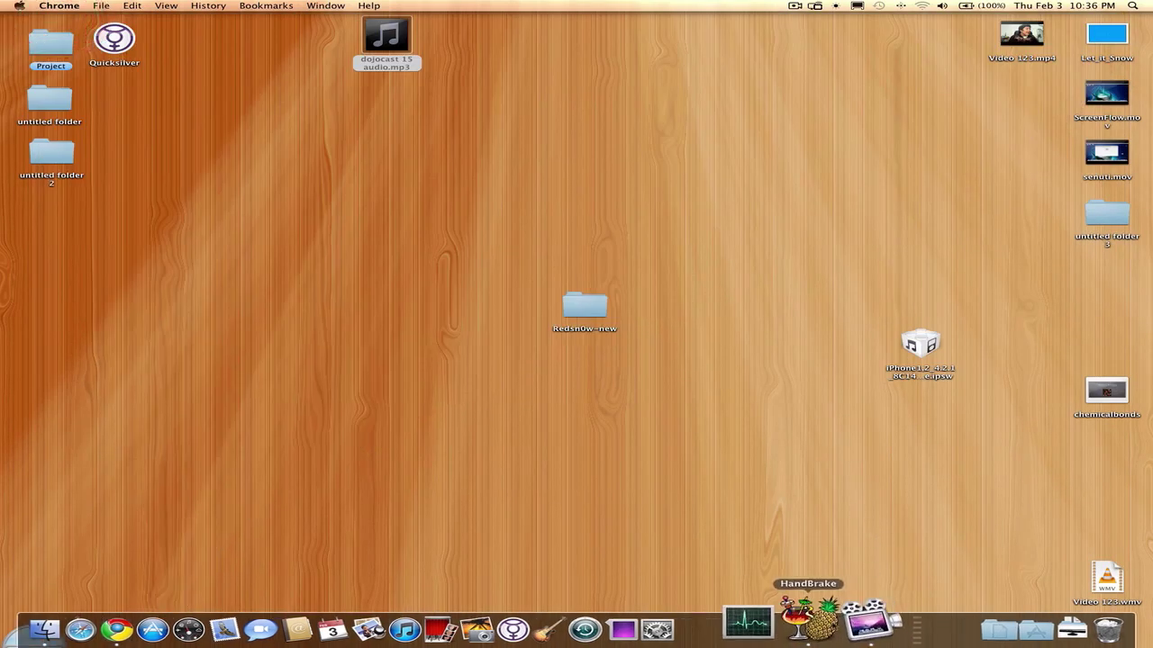
click(808, 621)
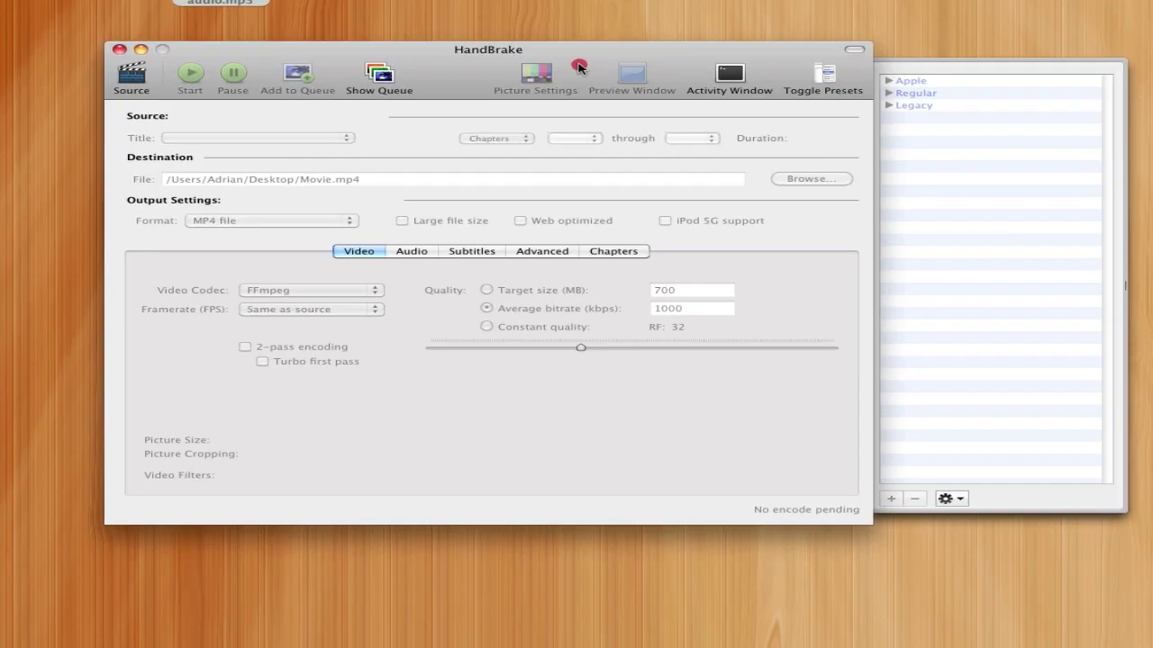
drag(579, 66, 512, 66)
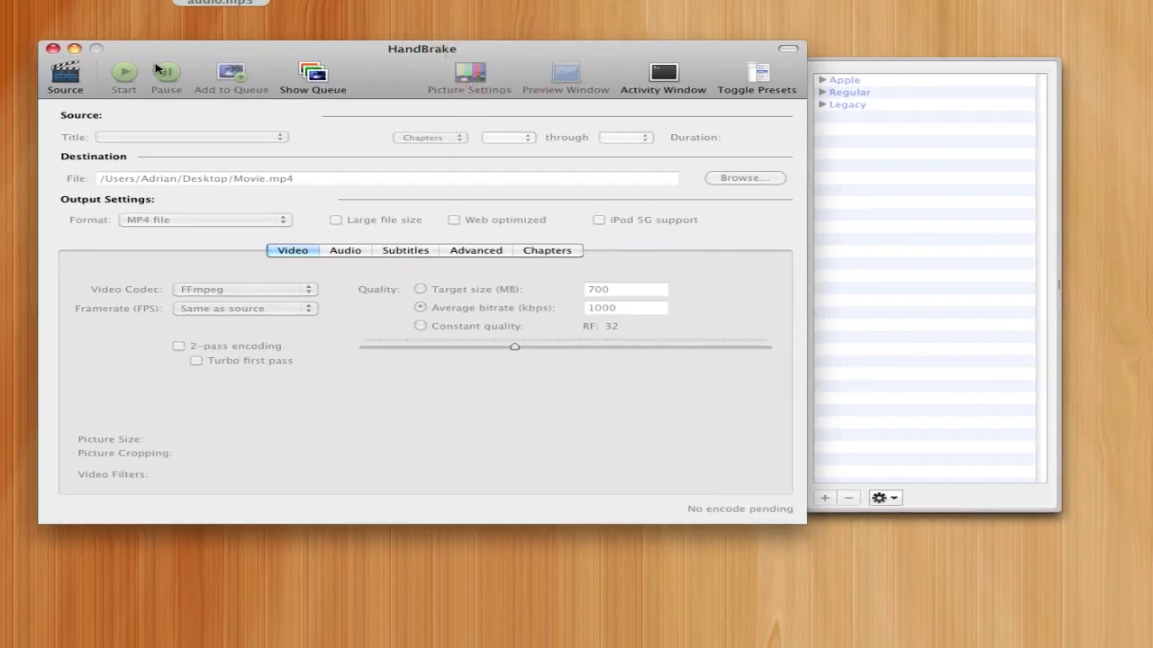
click(65, 74)
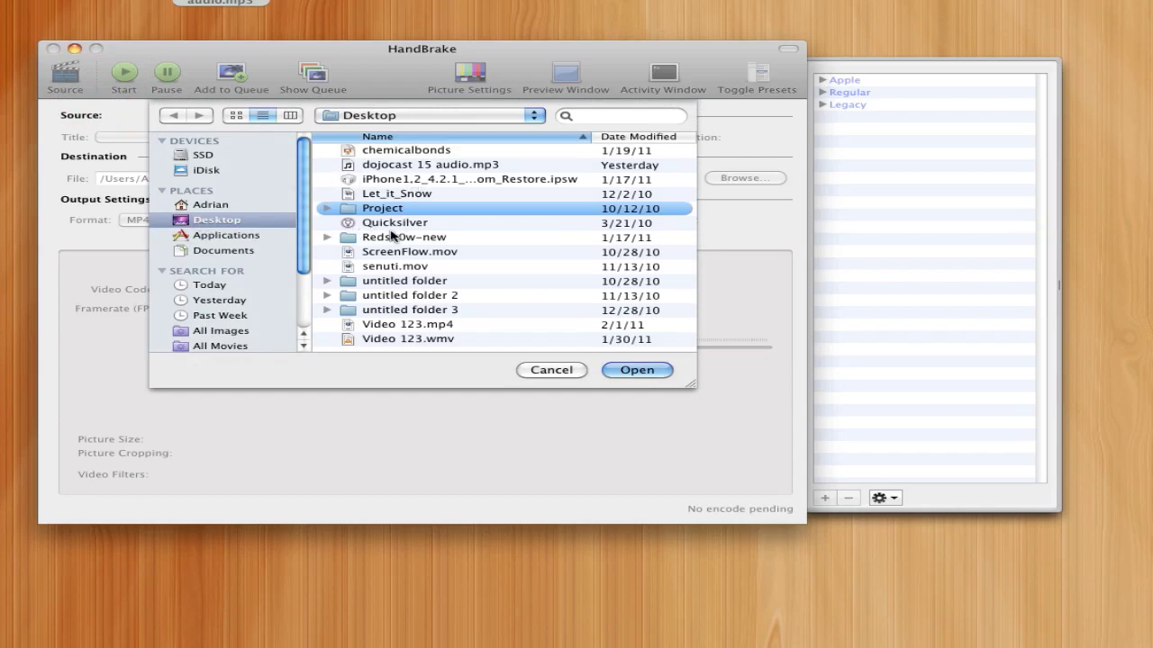
double_click(427, 341)
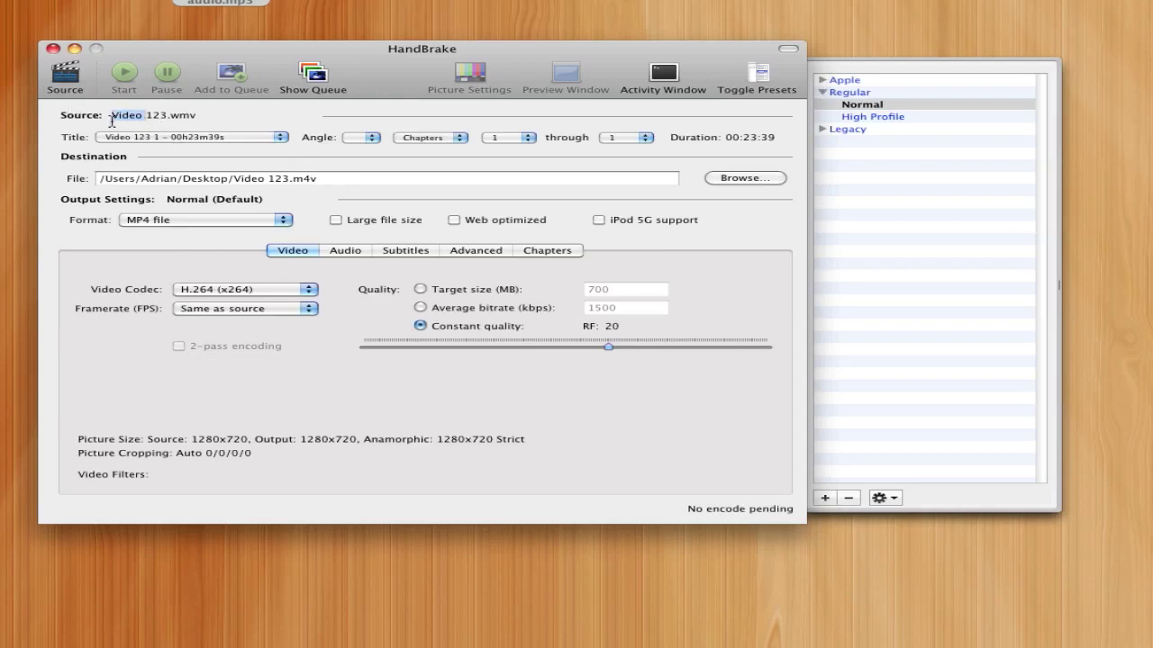
click(117, 118)
click(186, 117)
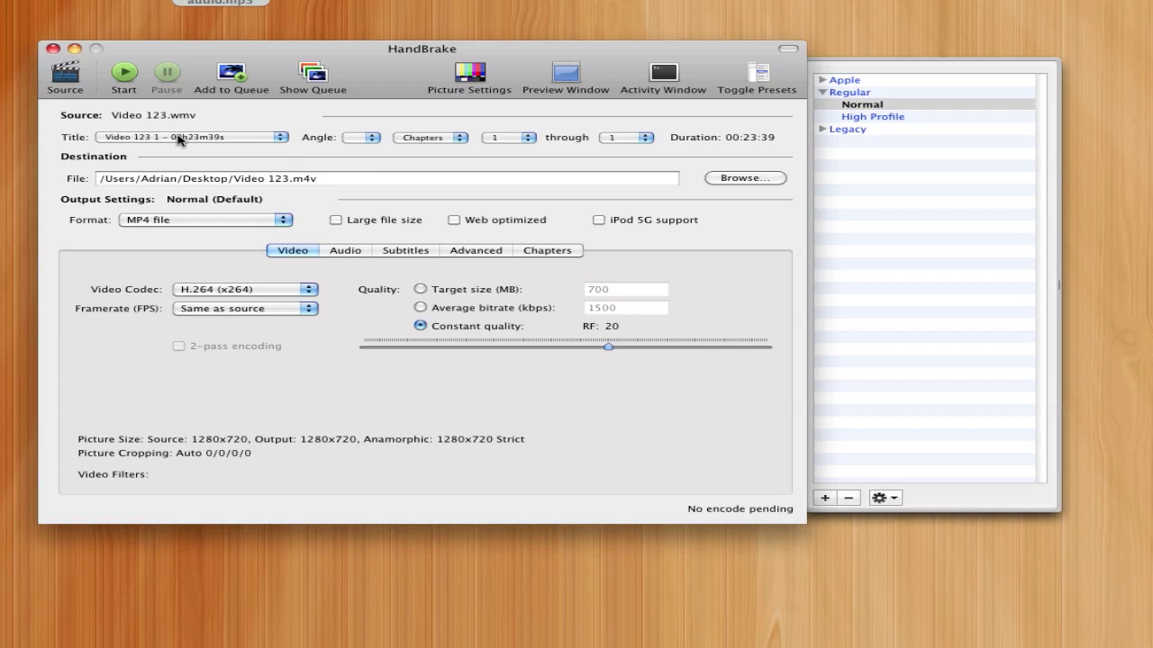
click(179, 139)
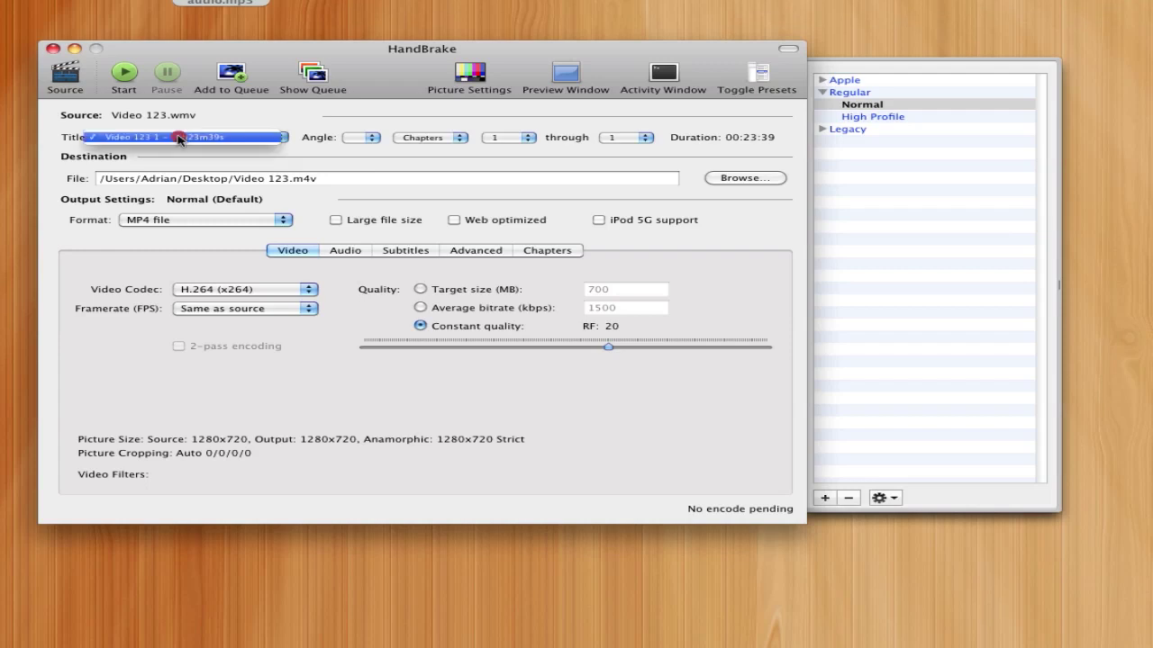
click(369, 141)
click(446, 142)
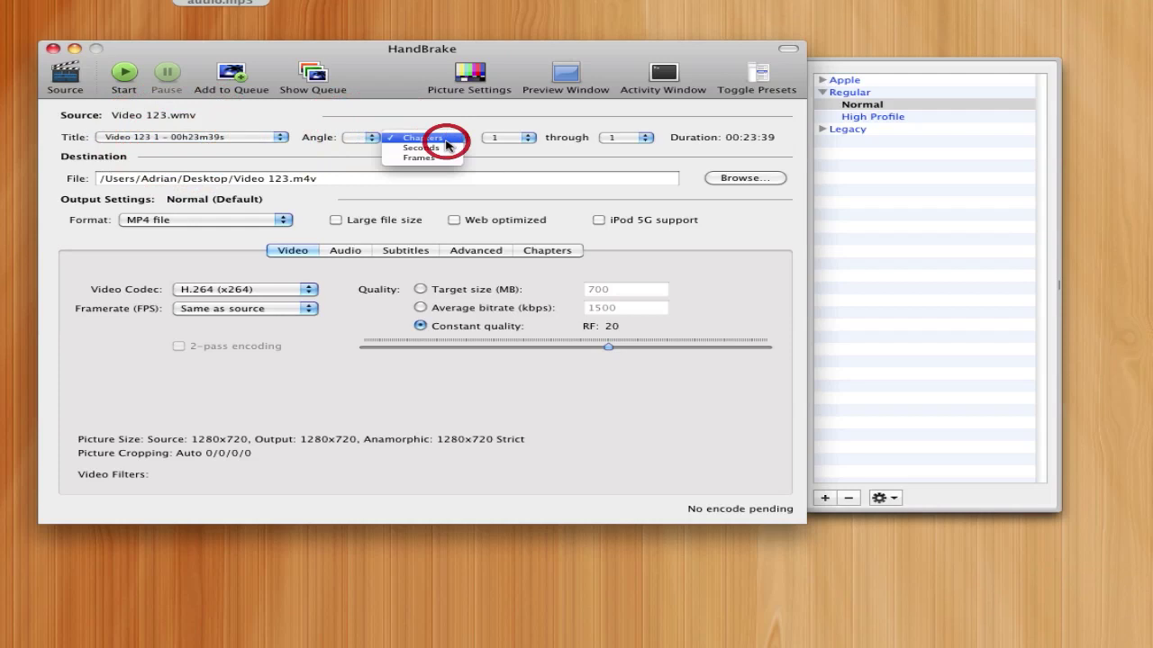
click(446, 144)
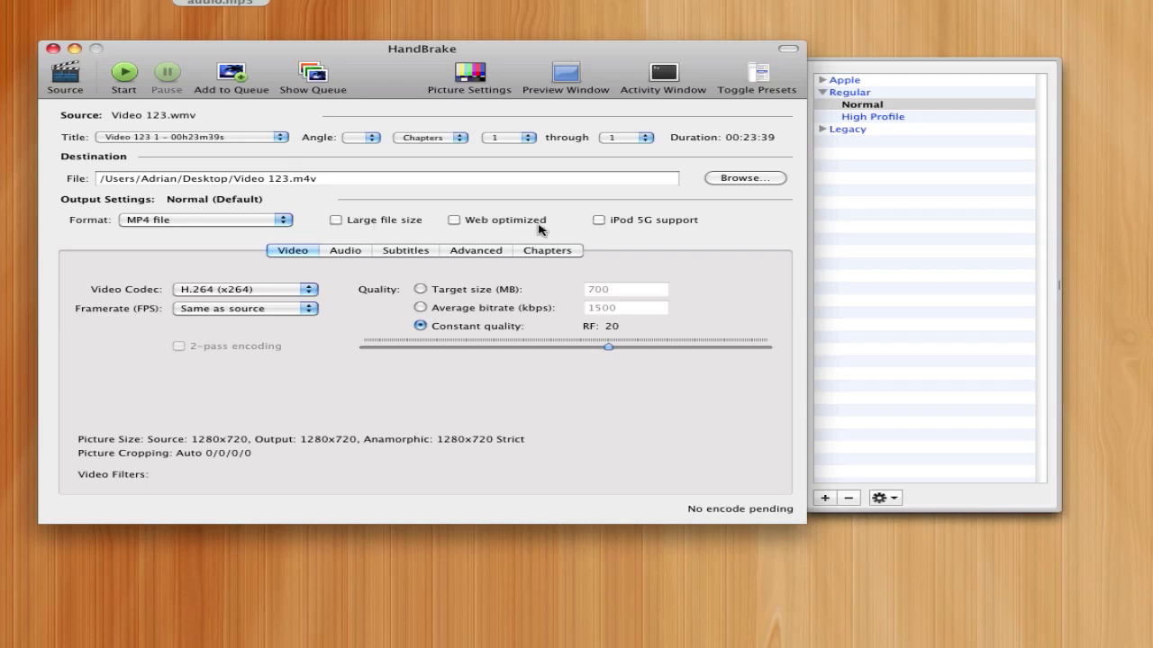
Step: Expand the Apple presets, try iPhone 4, then reapply the Normal preset
click(821, 81)
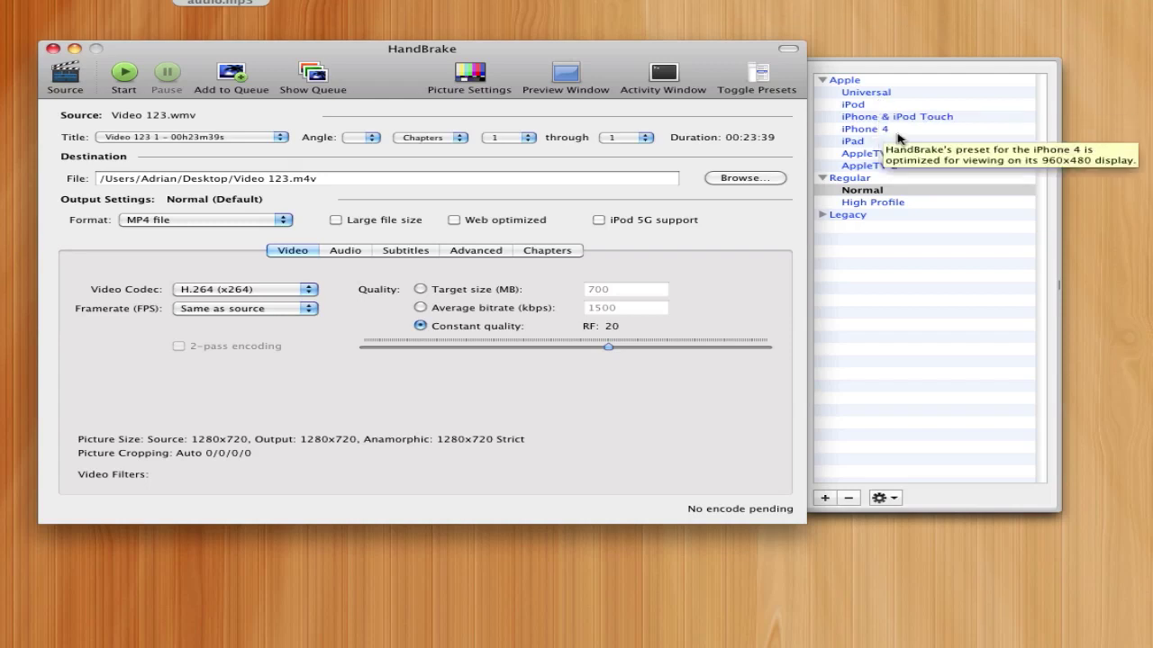
click(905, 130)
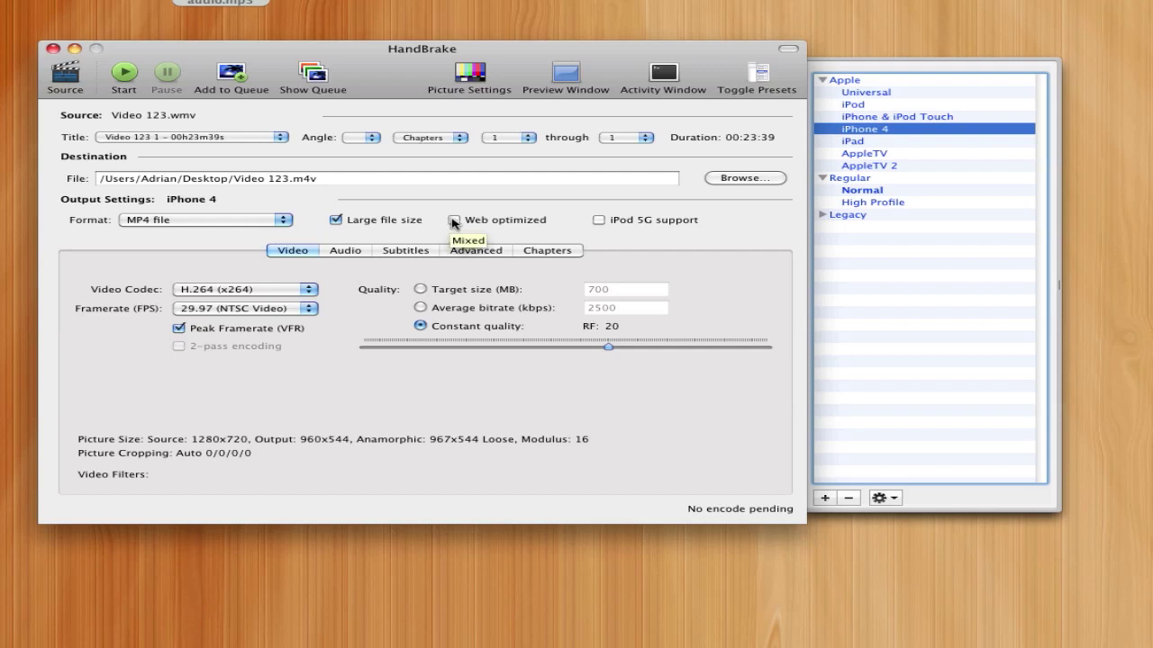
click(851, 192)
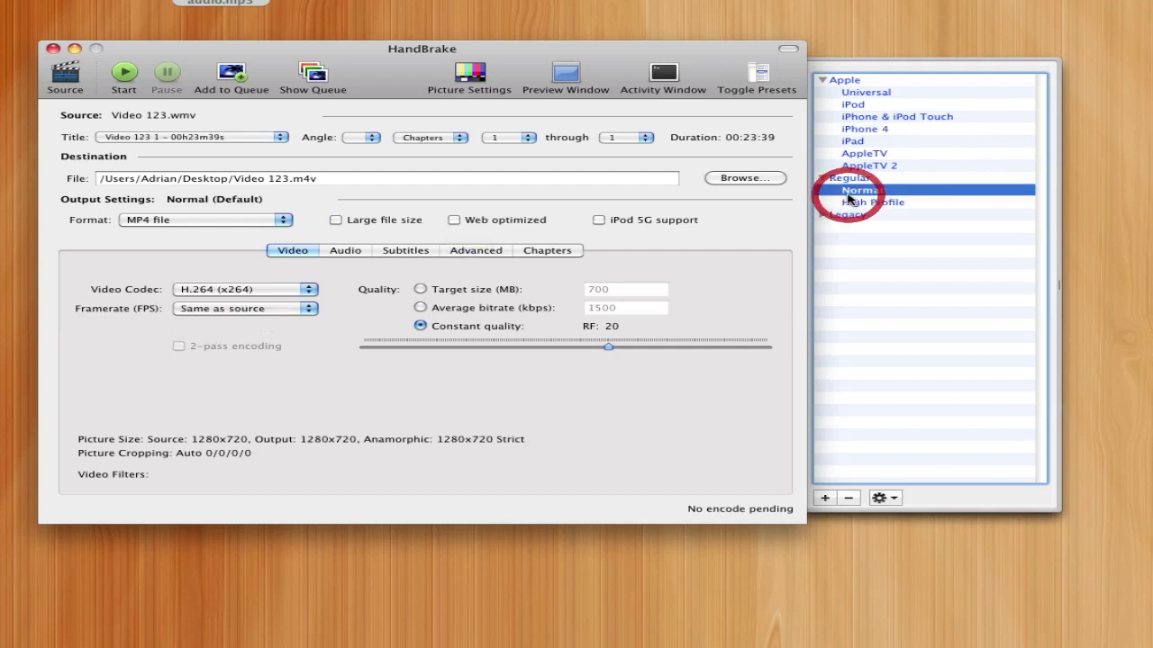
Step: Set the output container format to MP4 file
click(221, 222)
click(209, 231)
click(206, 223)
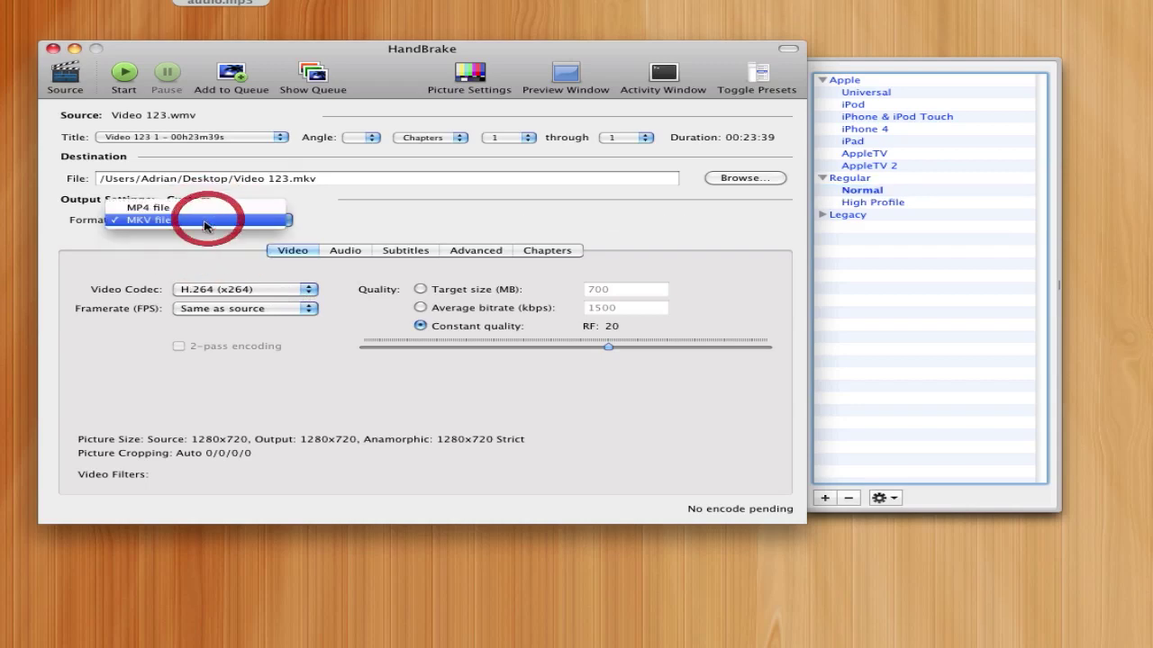
click(205, 202)
Step: Keep AAC (CoreAudio) as the audio codec in the Audio settings
click(342, 252)
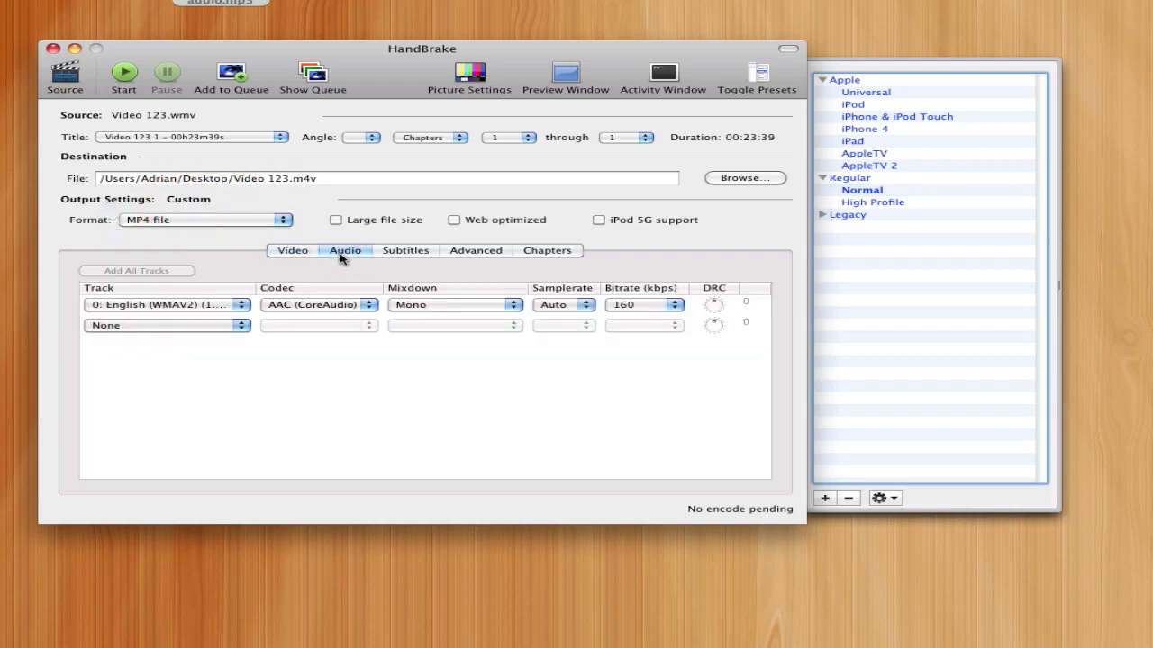
click(287, 307)
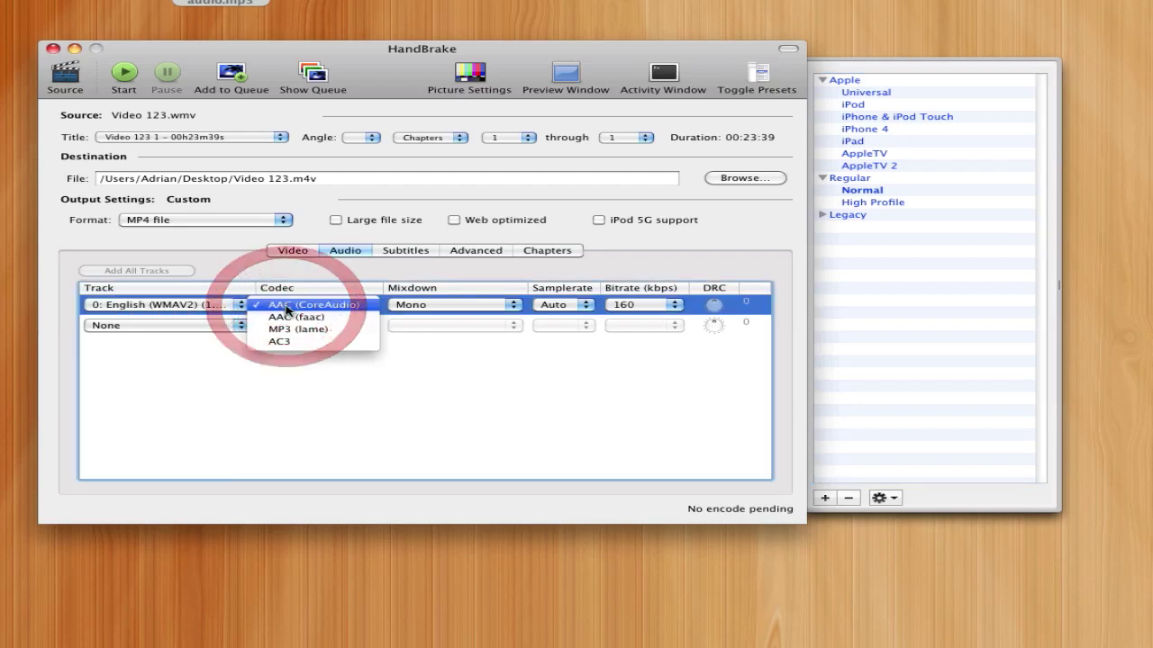
click(387, 254)
click(387, 254)
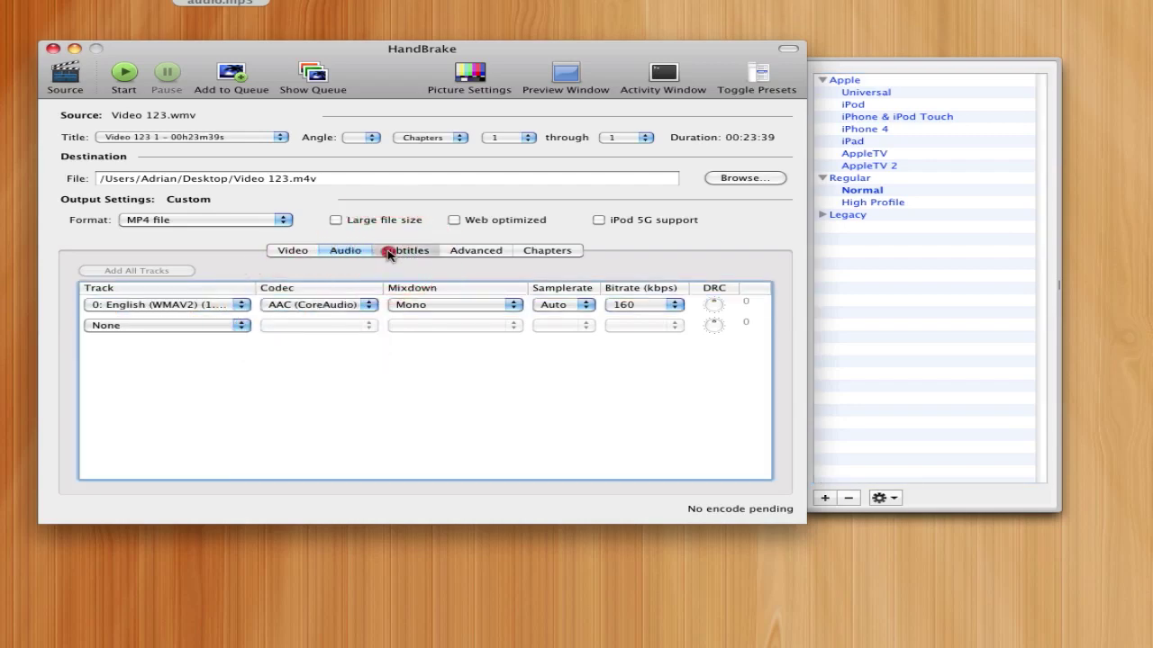
Step: Leave the subtitle track as None and bring up the Advanced x264 options
click(387, 254)
click(213, 305)
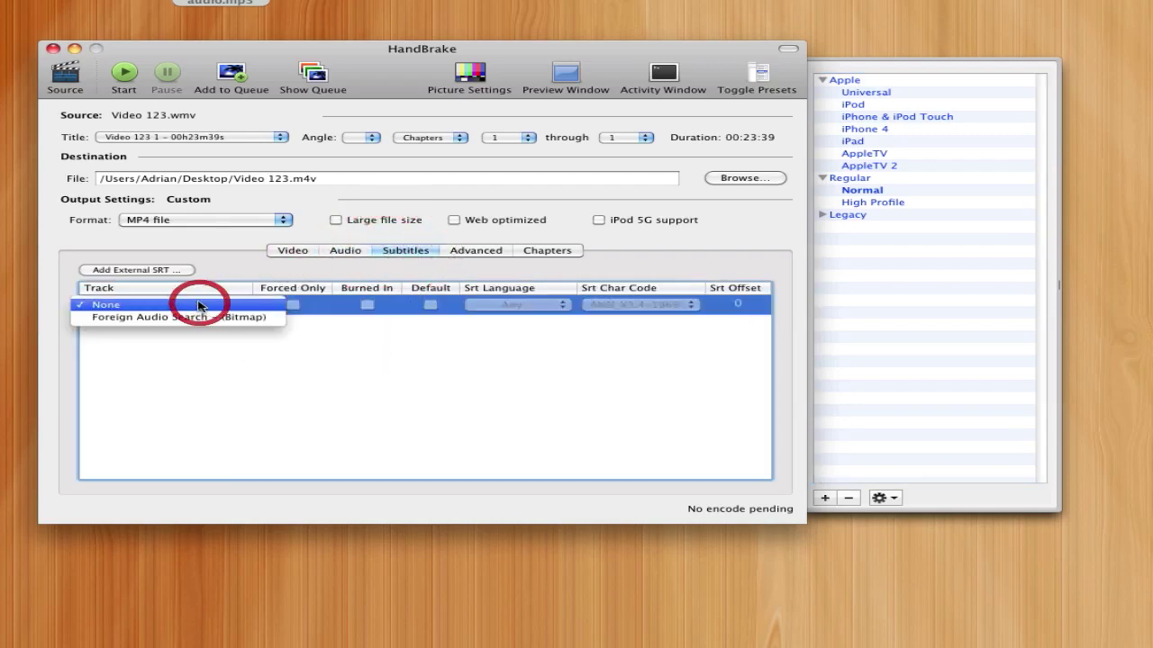
click(226, 276)
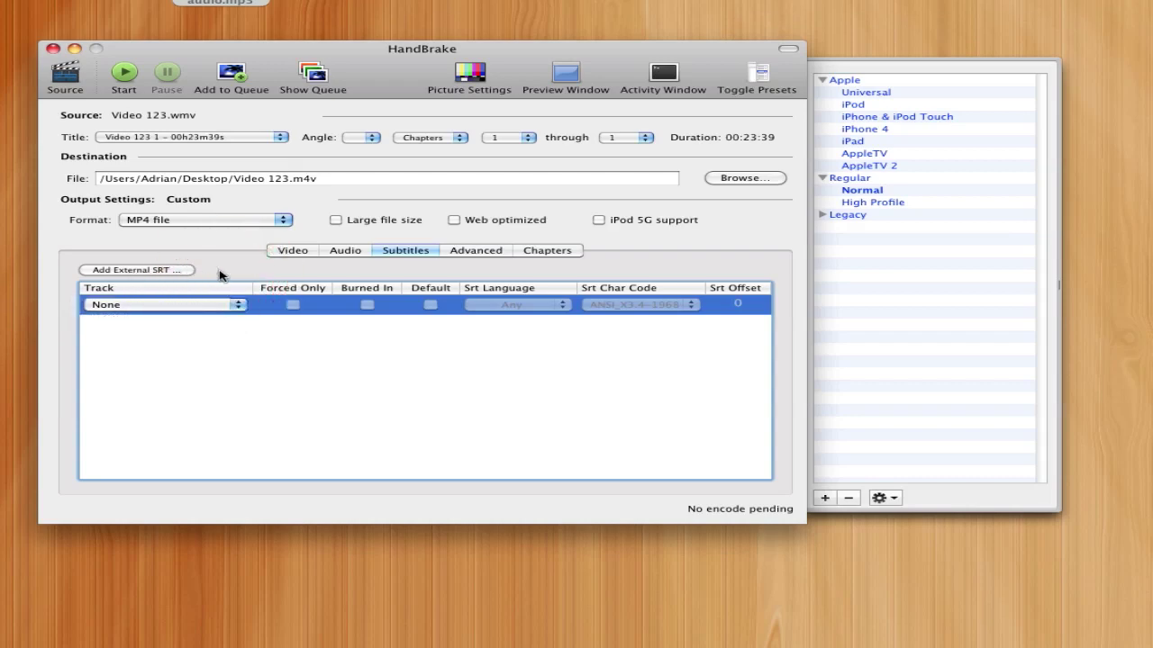
click(478, 256)
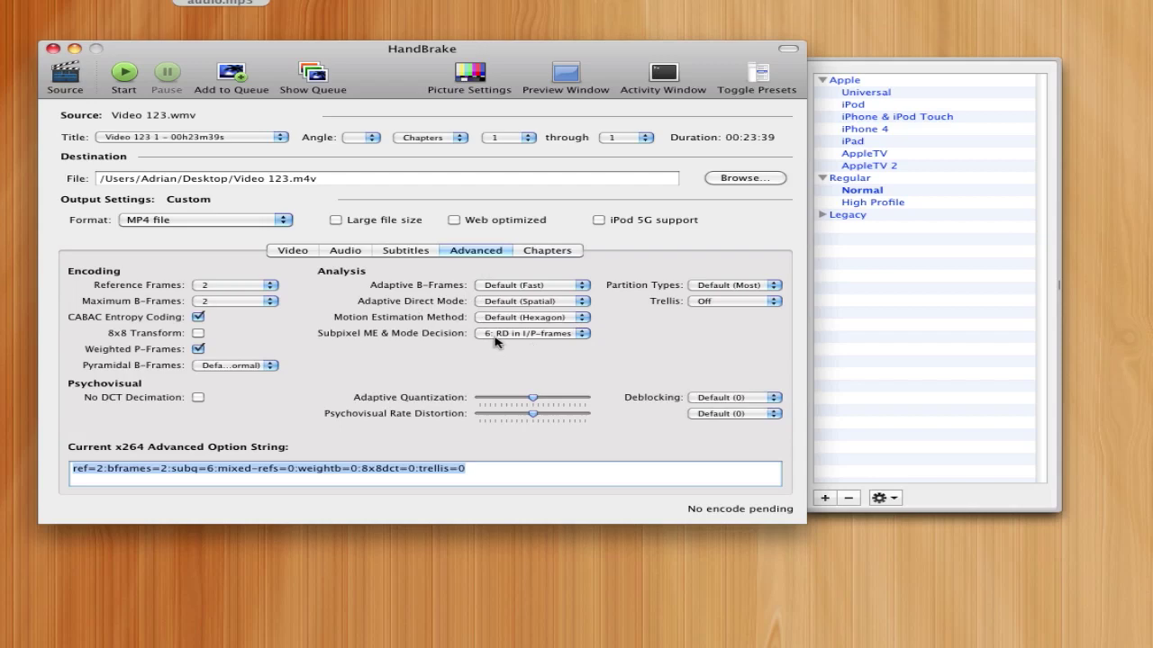
Step: Glance at the Chapters list, then return to the Advanced x264 settings
click(413, 352)
click(529, 250)
click(477, 250)
Step: Expand the Legacy presets group and open the preset actions gear menu
click(822, 215)
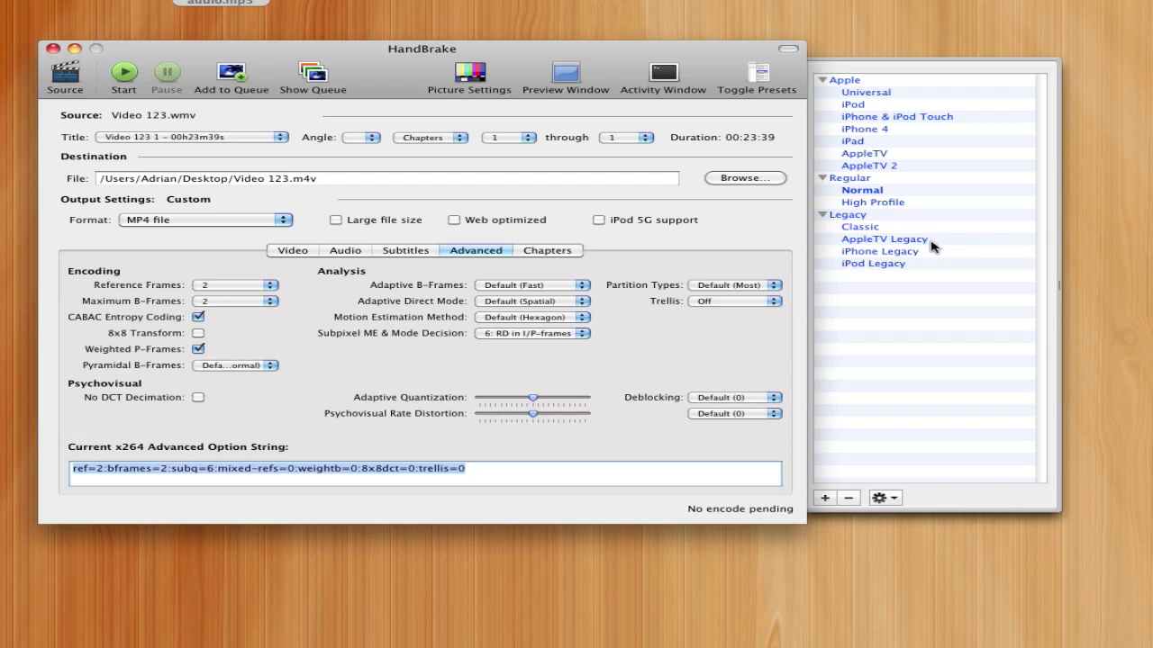
click(880, 498)
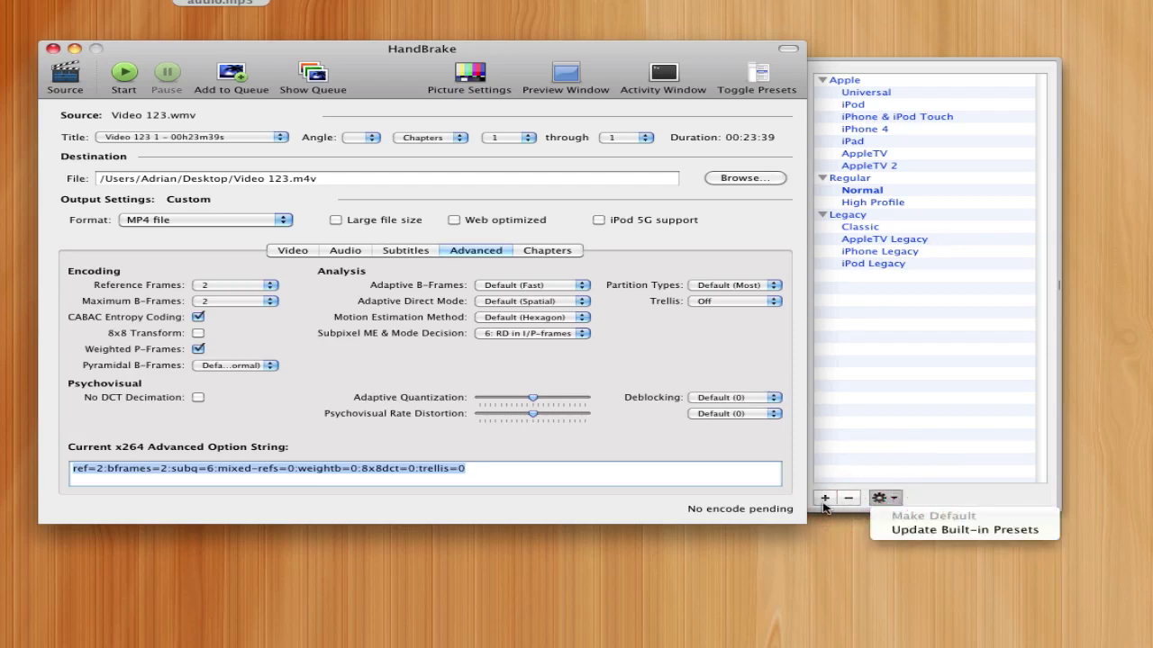
Step: Dismiss the gear menu, check the queue showing 0 encodes pending, and close it
click(373, 77)
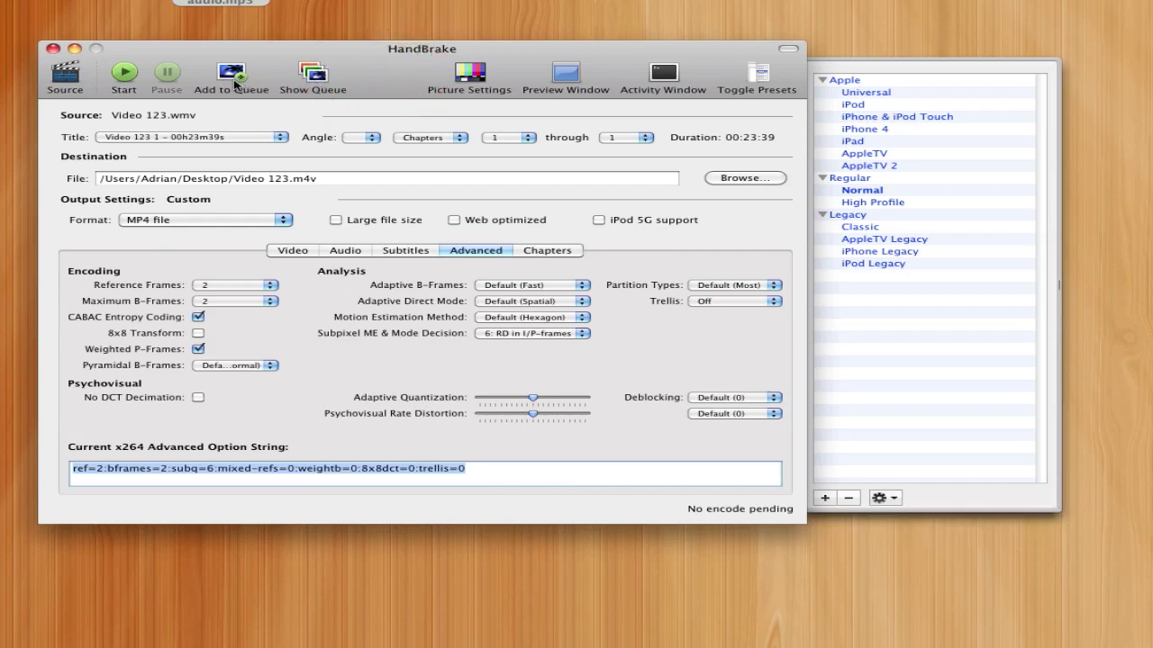
click(314, 75)
drag(309, 77, 297, 127)
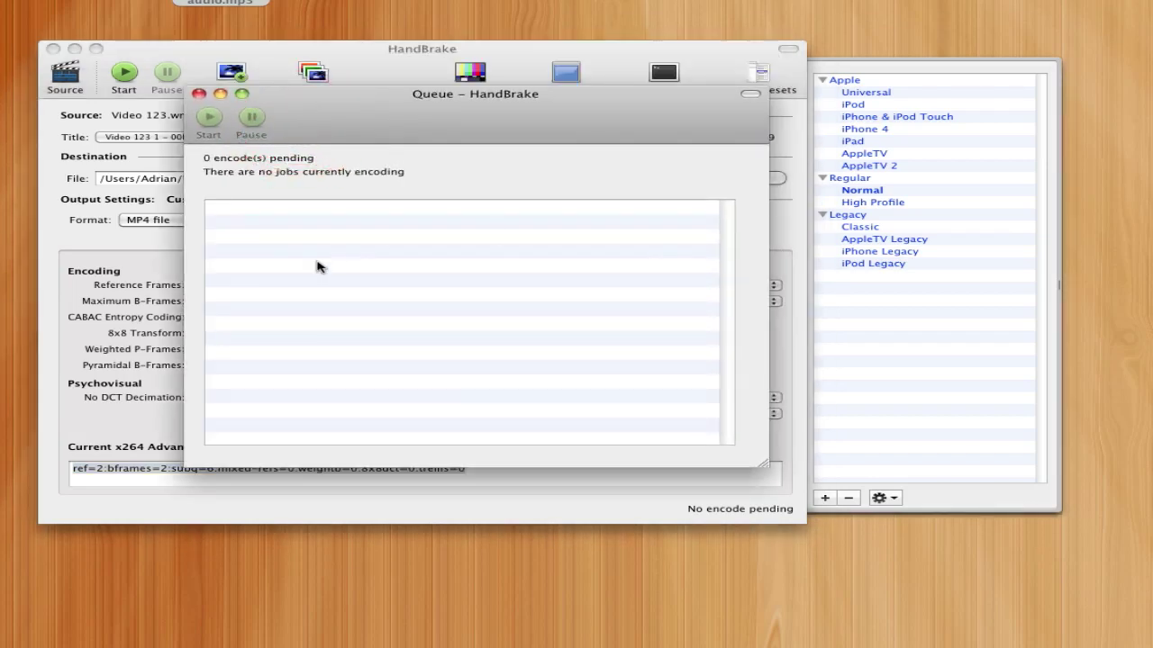
click(199, 93)
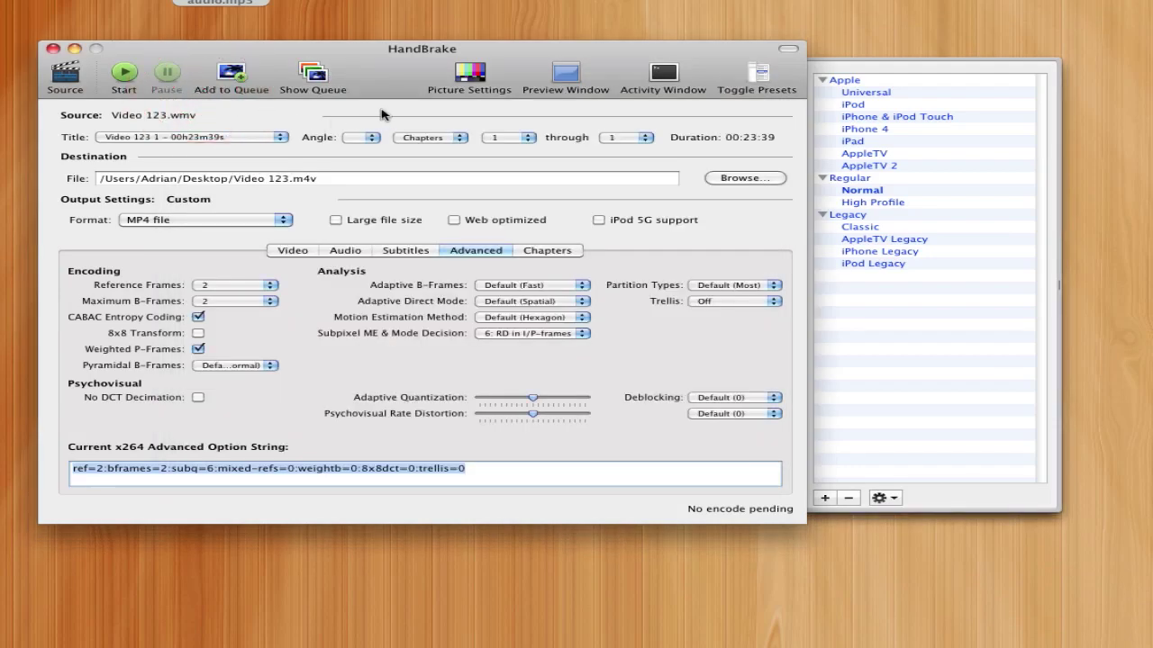
click(473, 75)
drag(590, 64, 251, 144)
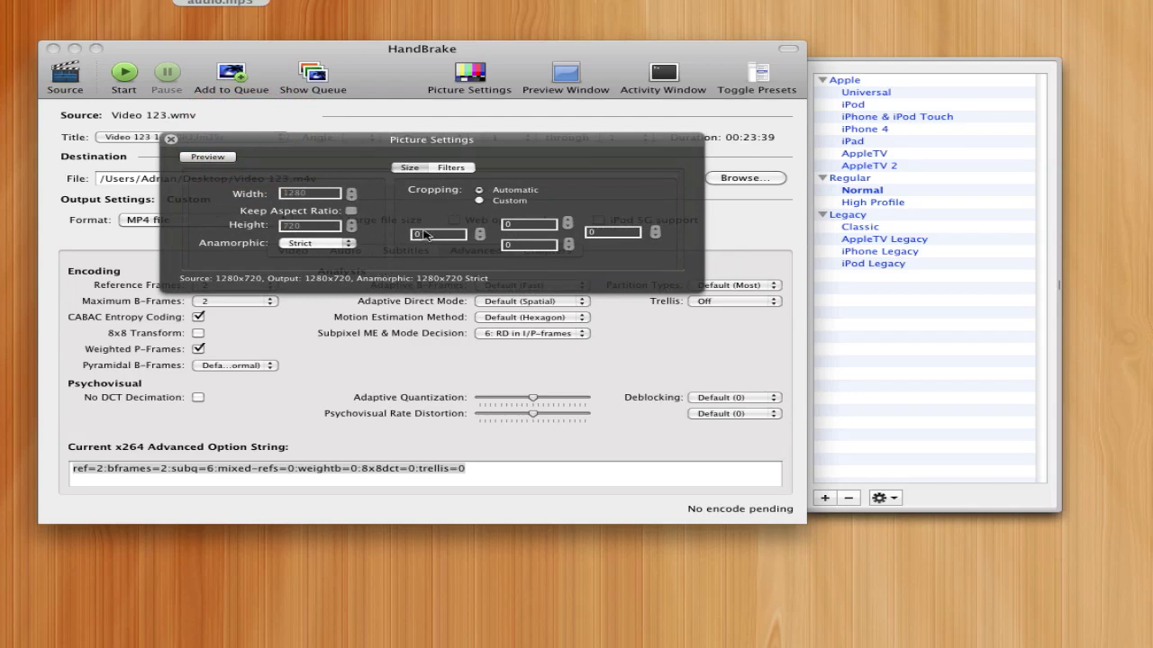
click(441, 170)
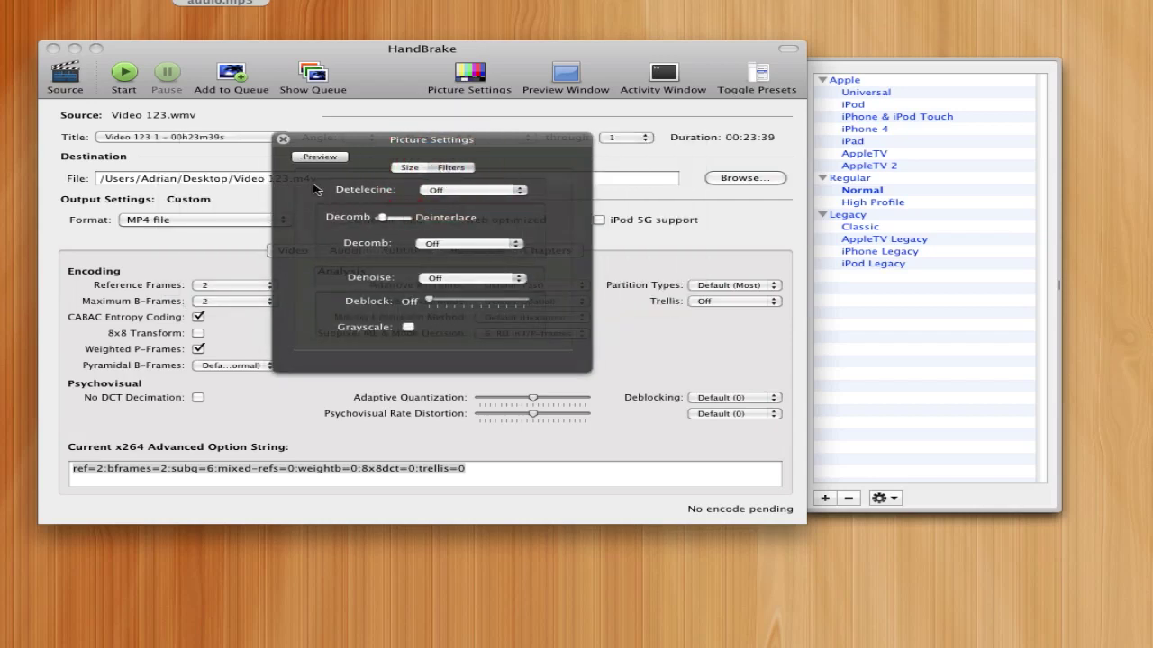
click(281, 142)
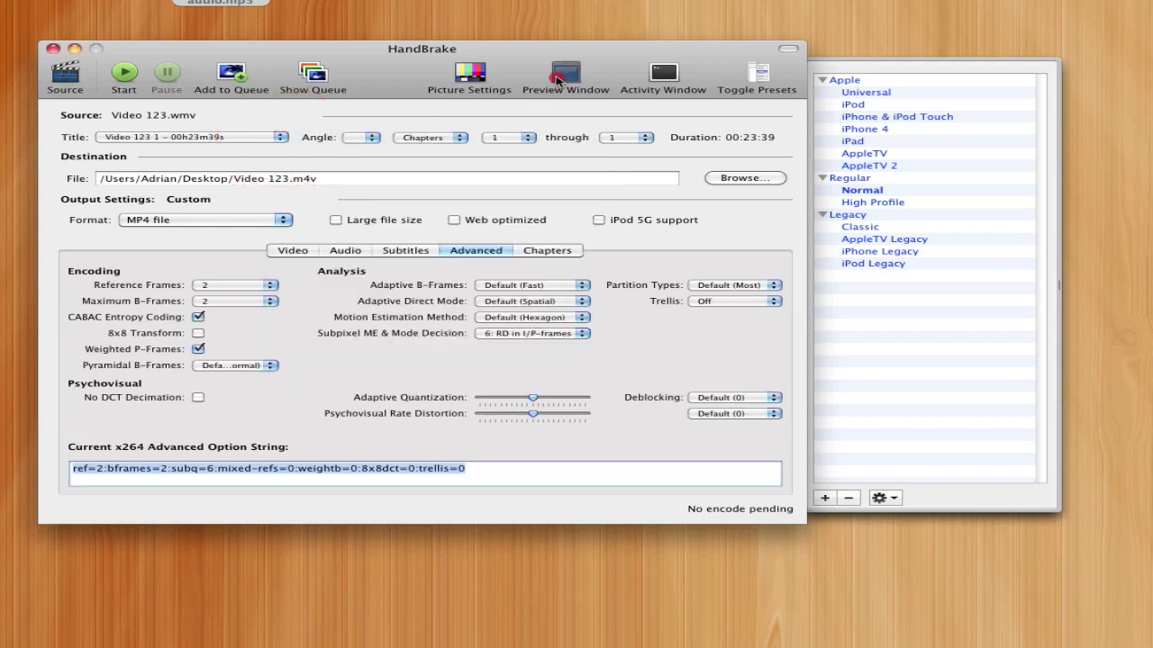
click(557, 79)
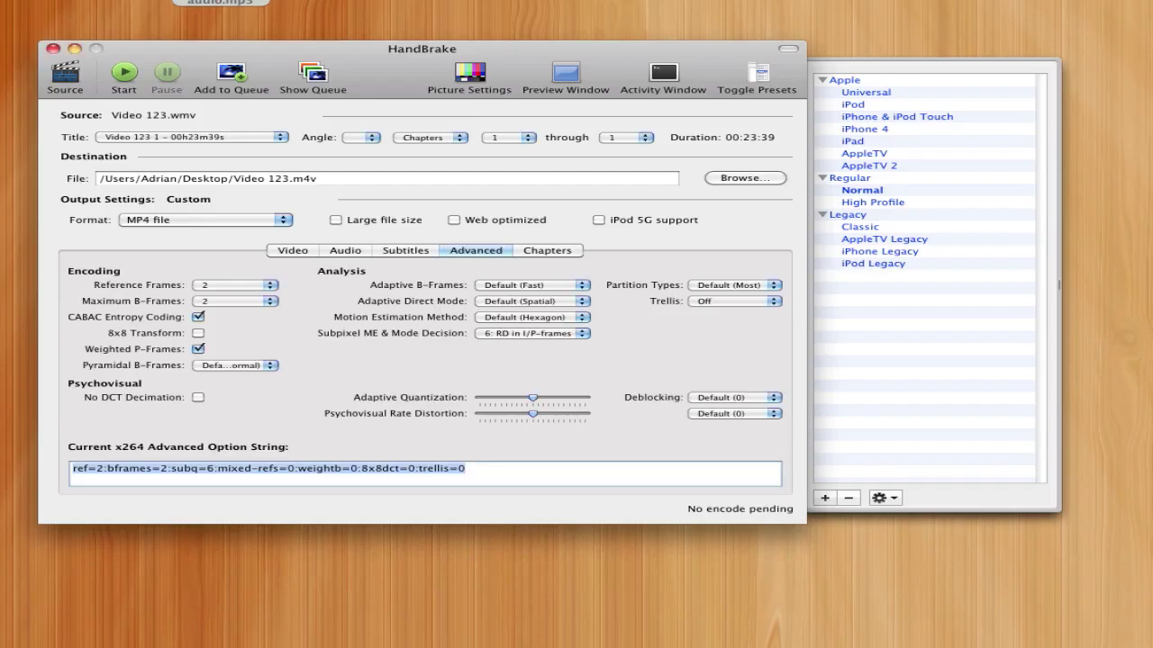
click(663, 74)
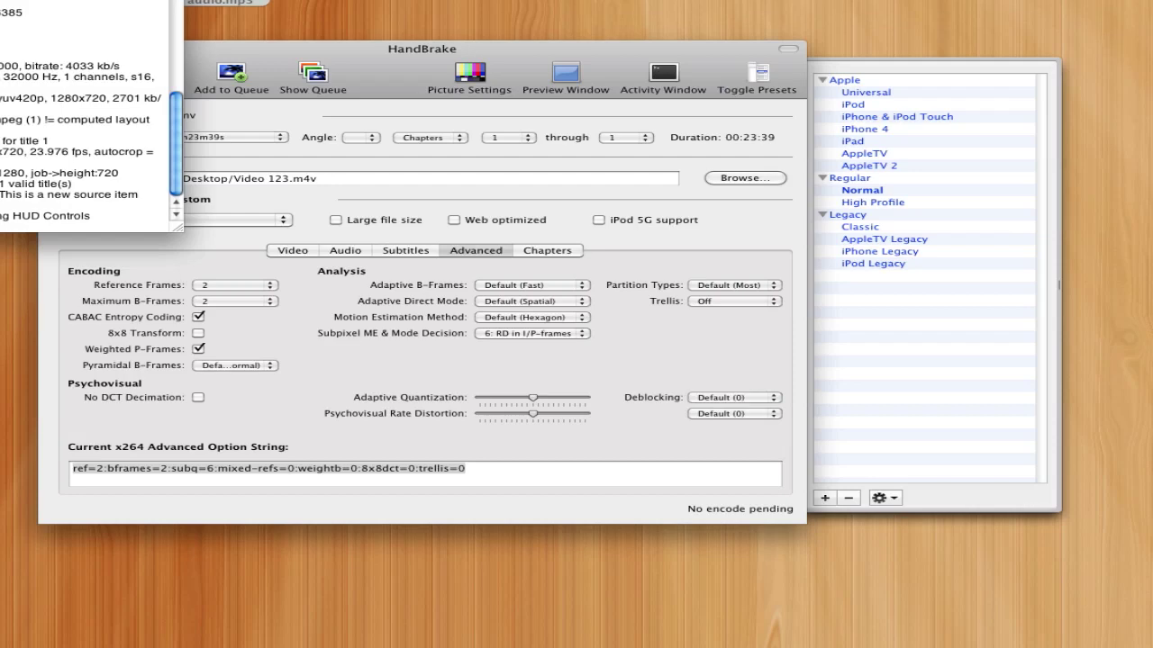
key(super+w)
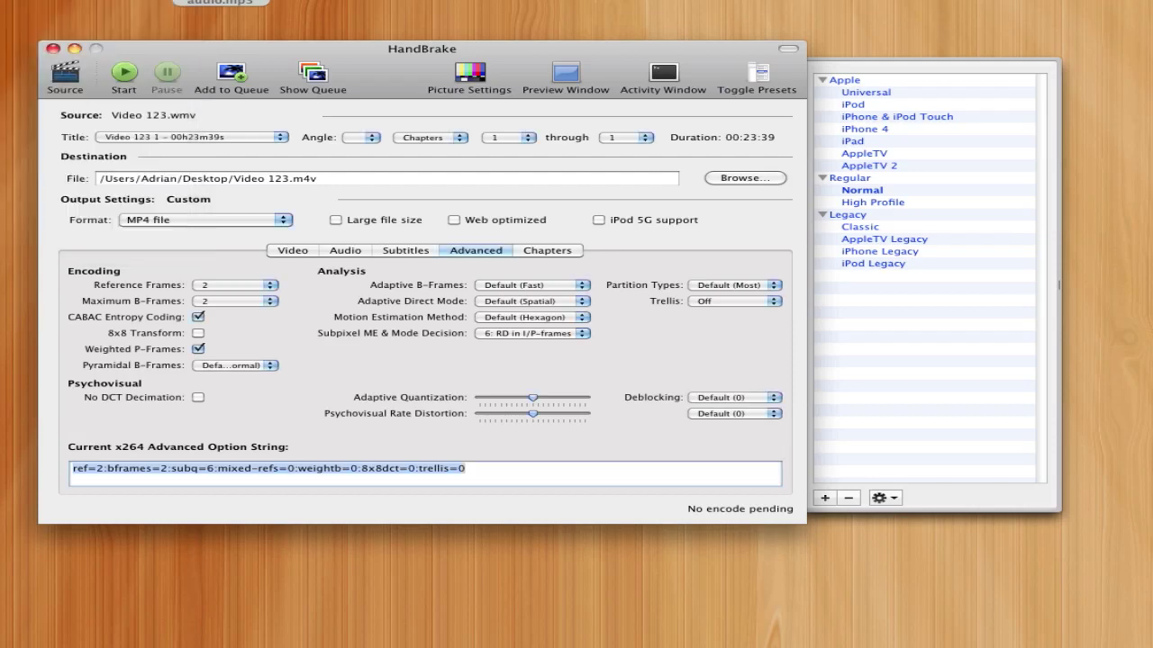
click(767, 74)
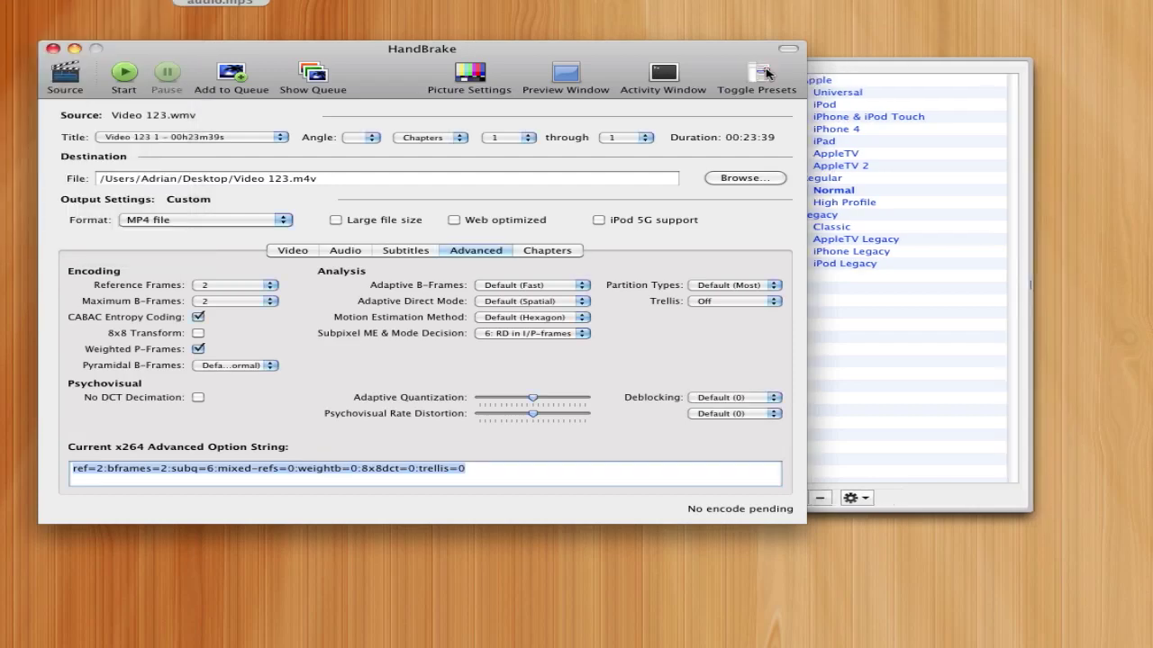
click(768, 74)
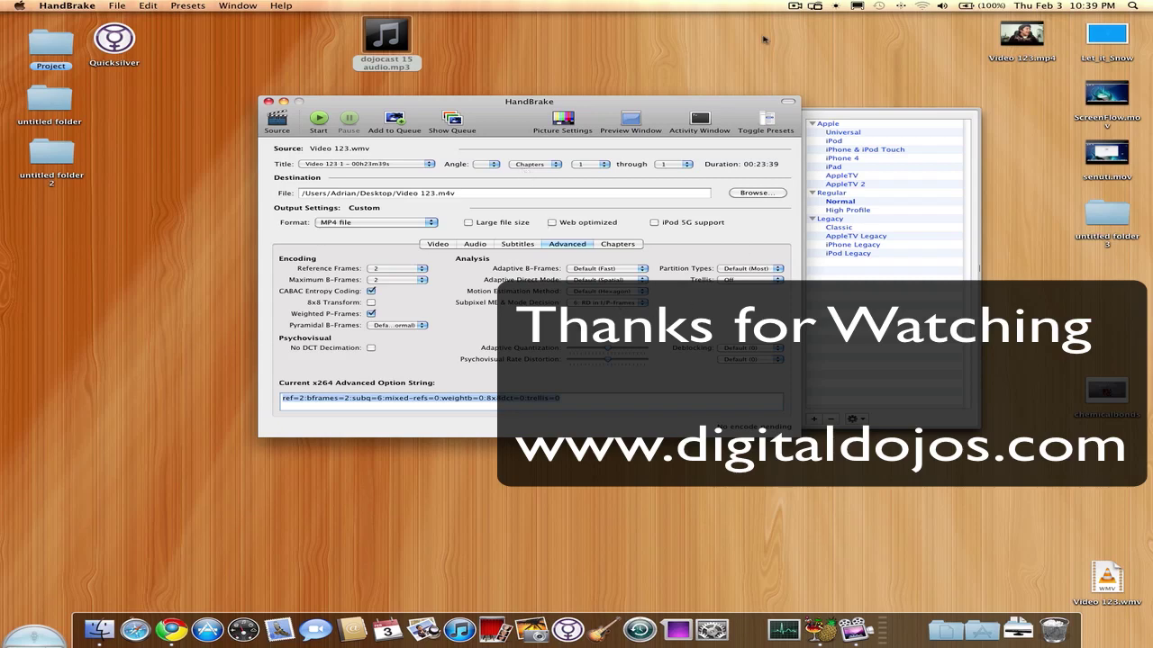
click(794, 6)
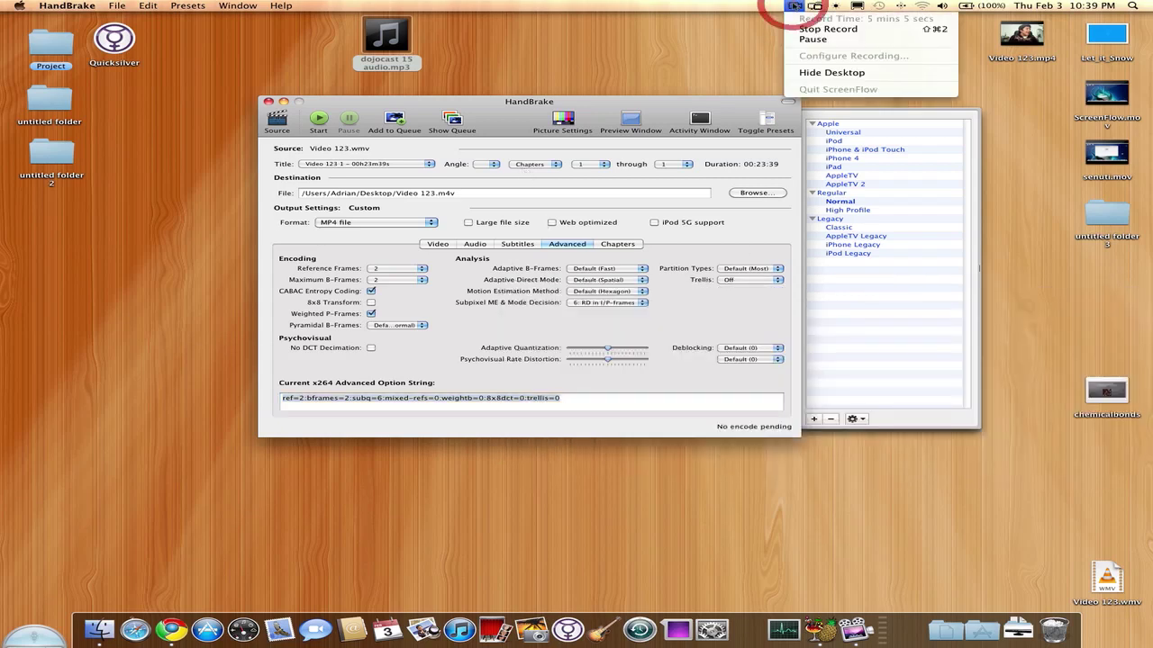